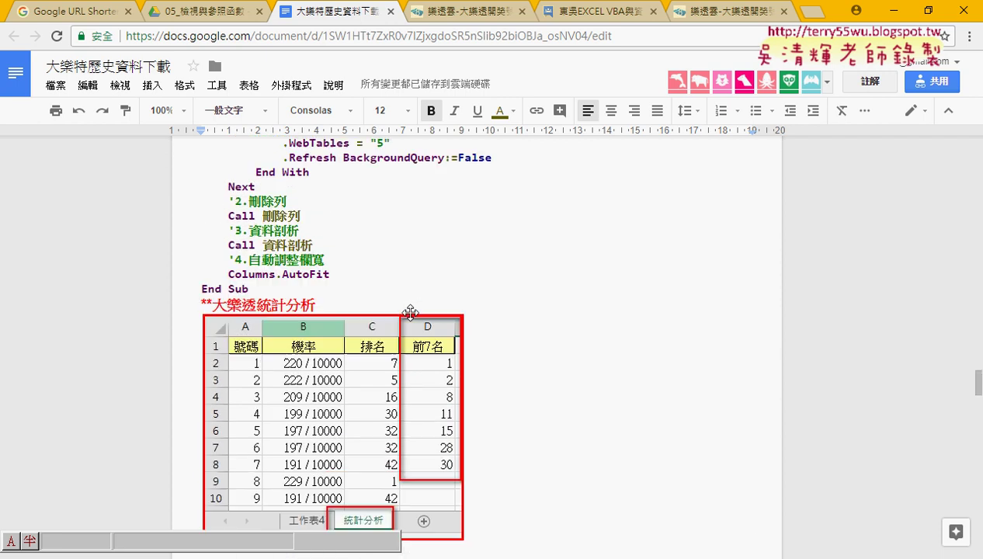
# Step: In the notes, highlight the 大樂透統計分析 heading and the 50 in the section heading
pyautogui.scroll(-4, 406, 313)
pyautogui.moveTo(316, 160); pyautogui.dragTo(200, 160)
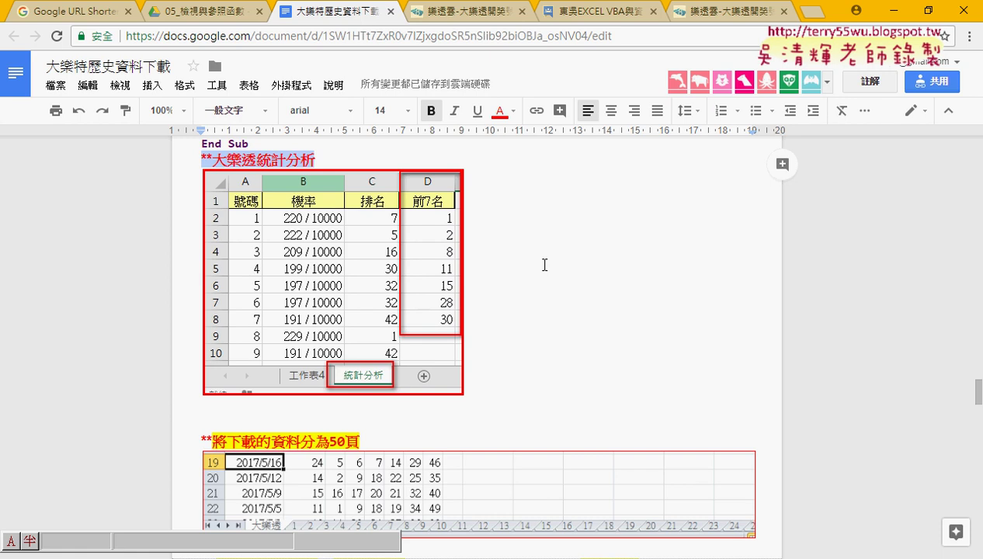
pyautogui.scroll(-2, 529, 327)
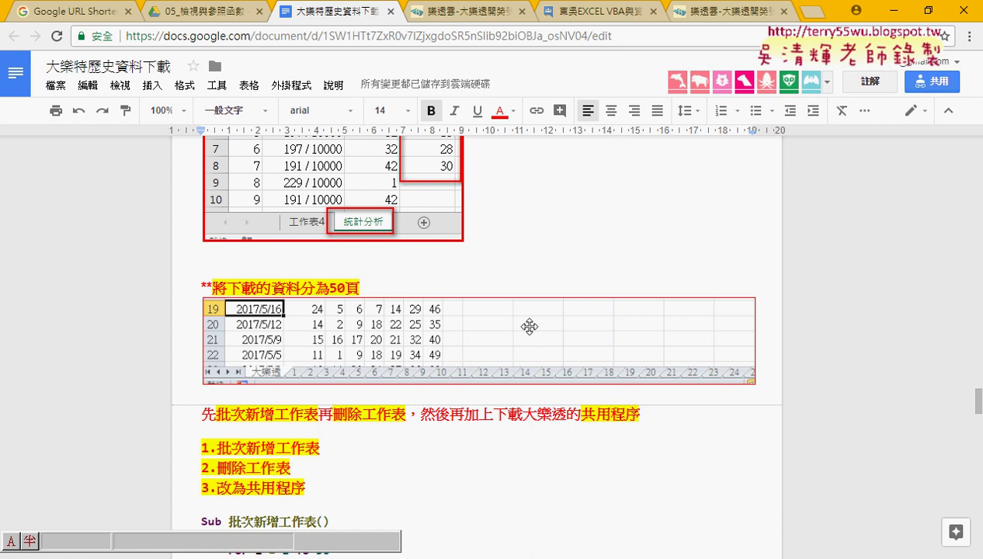
pyautogui.scroll(-1, 525, 324)
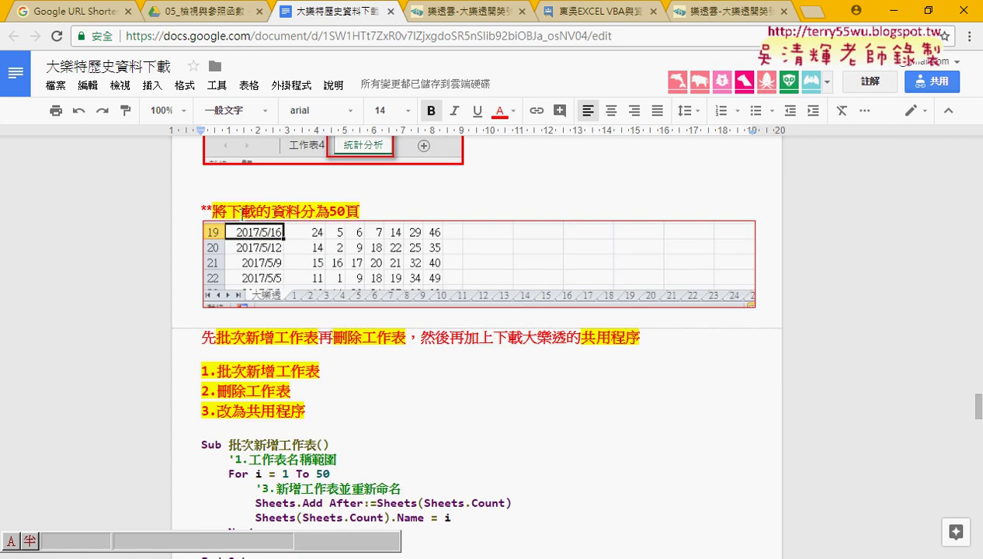
pyautogui.moveTo(329, 212); pyautogui.dragTo(365, 212)
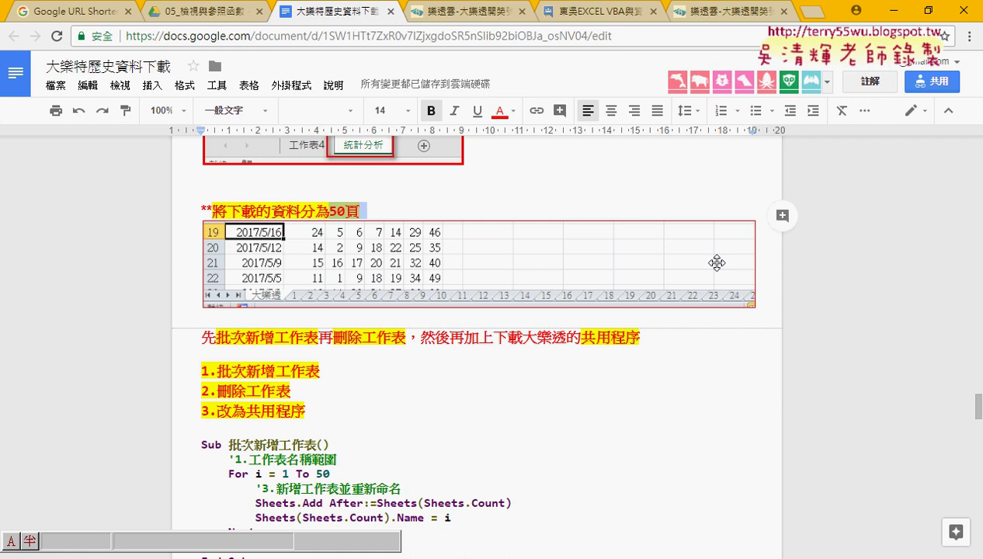
pyautogui.scroll(-2, 716, 263)
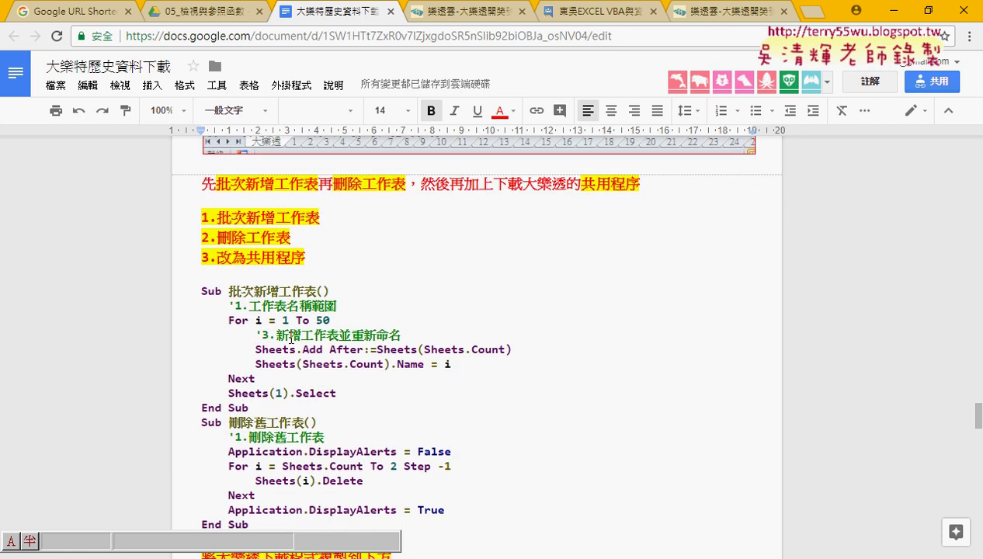
# Step: Walk through the sheet-adding code, marking Sheets, Sheets.Add, .Name, the variable i and Sheets(1).Select
pyautogui.moveTo(255, 349); pyautogui.dragTo(300, 350)
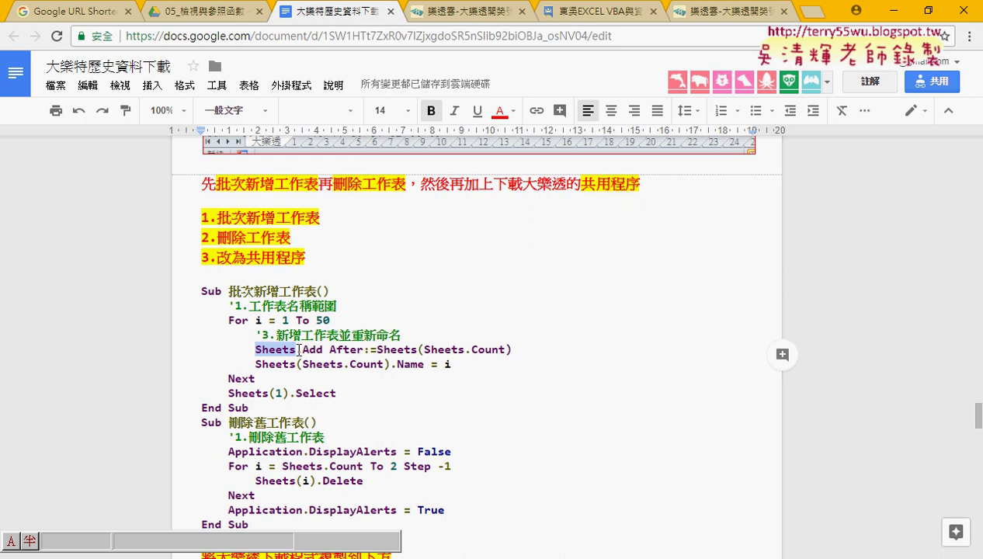
pyautogui.click(291, 350)
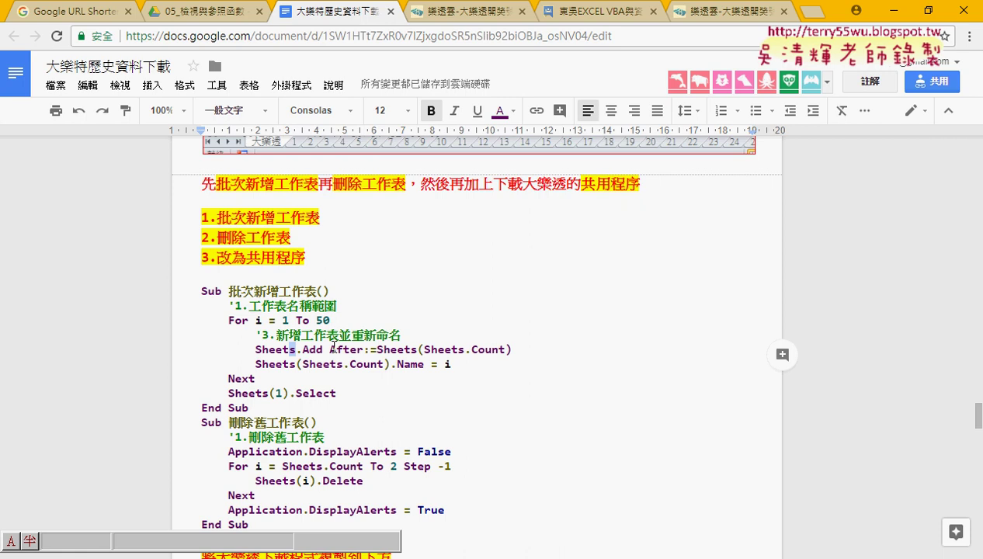
pyautogui.moveTo(323, 347); pyautogui.dragTo(257, 347)
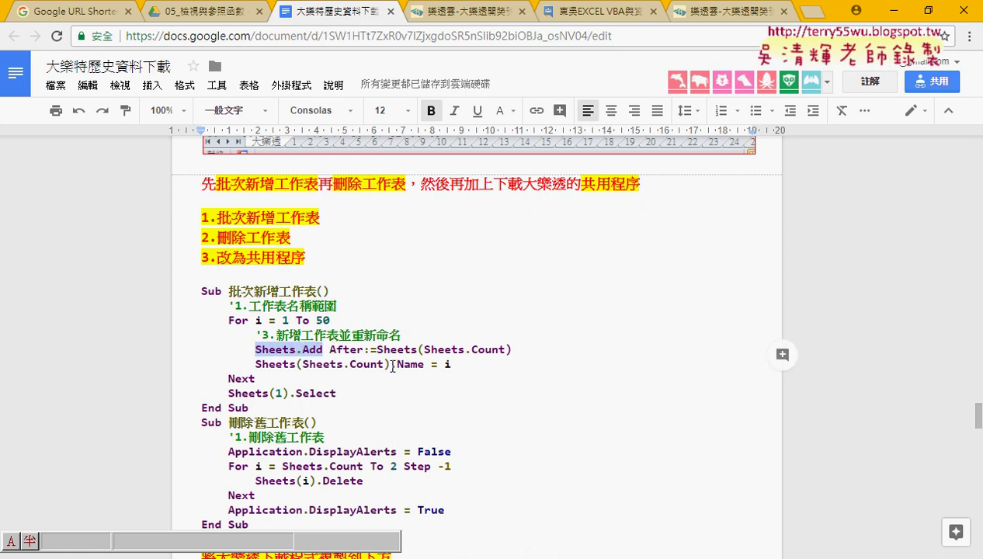
pyautogui.moveTo(390, 365); pyautogui.dragTo(428, 366)
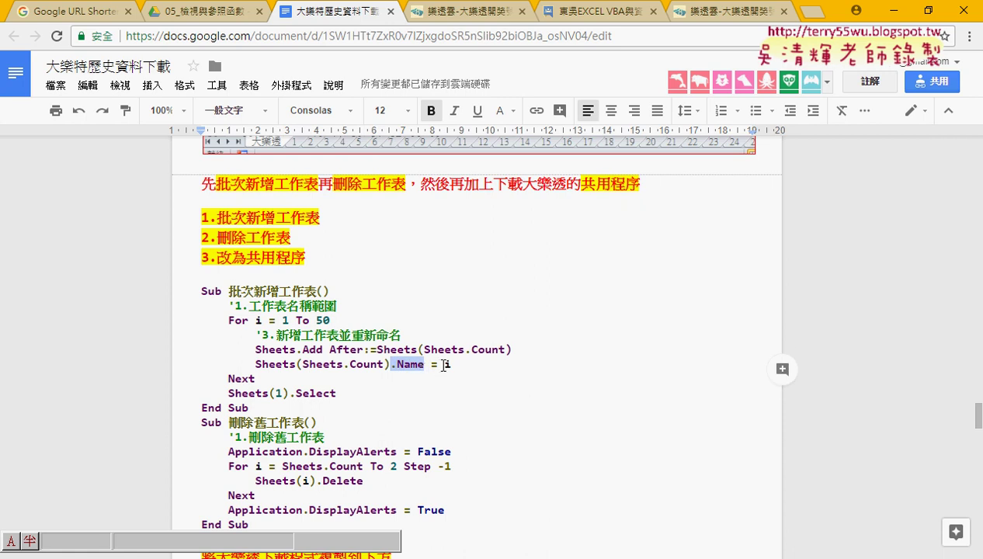
pyautogui.moveTo(443, 364); pyautogui.dragTo(452, 364)
pyautogui.click(318, 357)
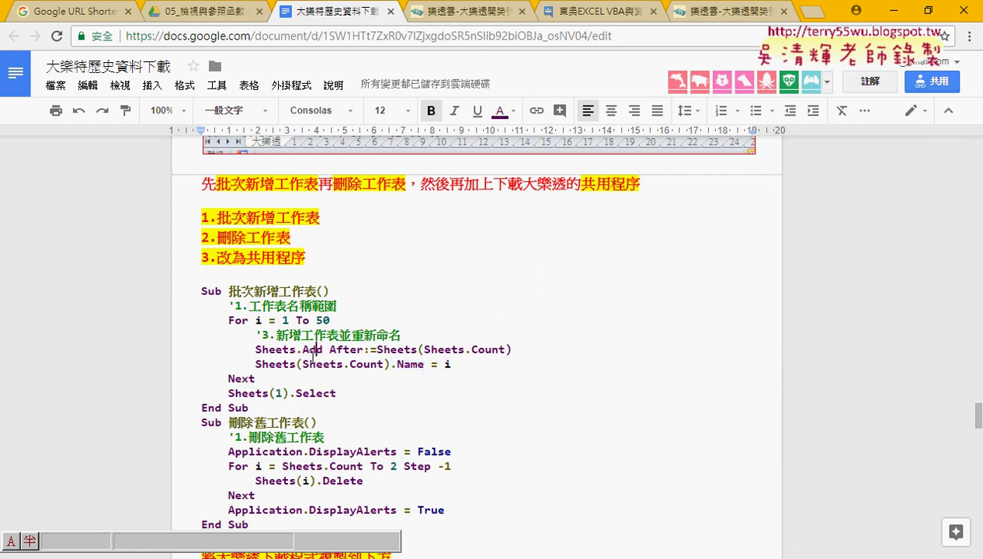
pyautogui.click(324, 395)
# Step: Back in the Excel workbook, run the 批次新增工作表 macro to add sheets 1, 2, 3 after Sheet1
pyautogui.click(886, 9)
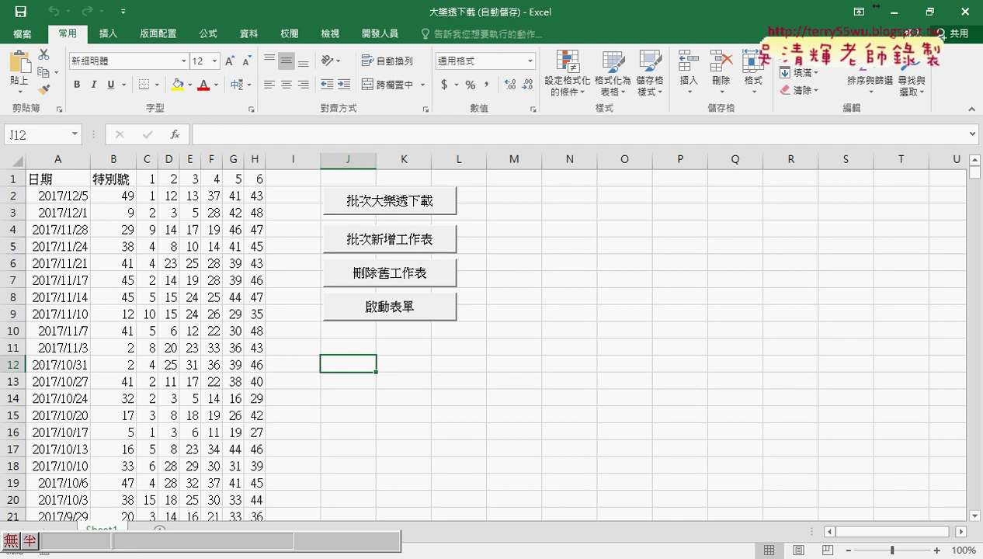
pyautogui.press('super+space')
pyautogui.click(488, 416)
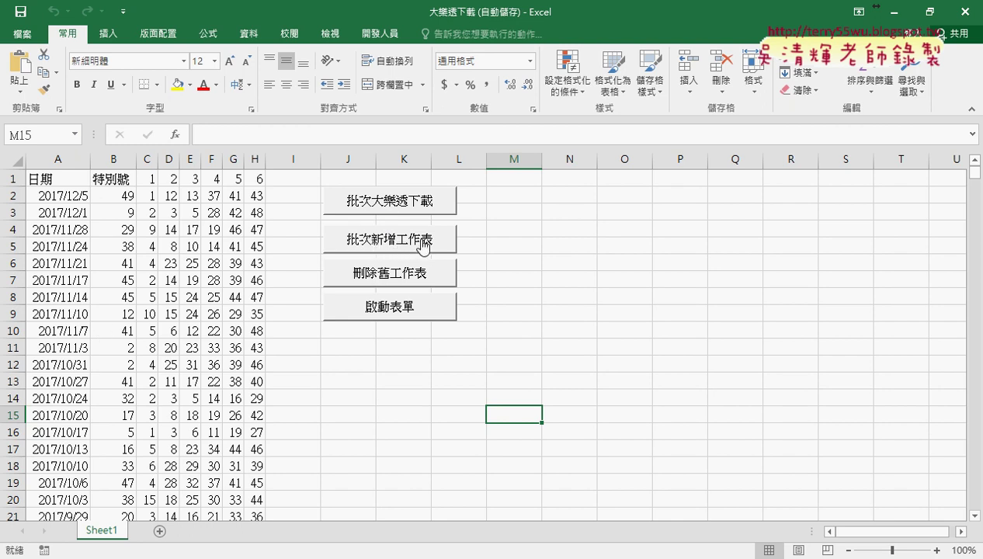
pyautogui.click(421, 243)
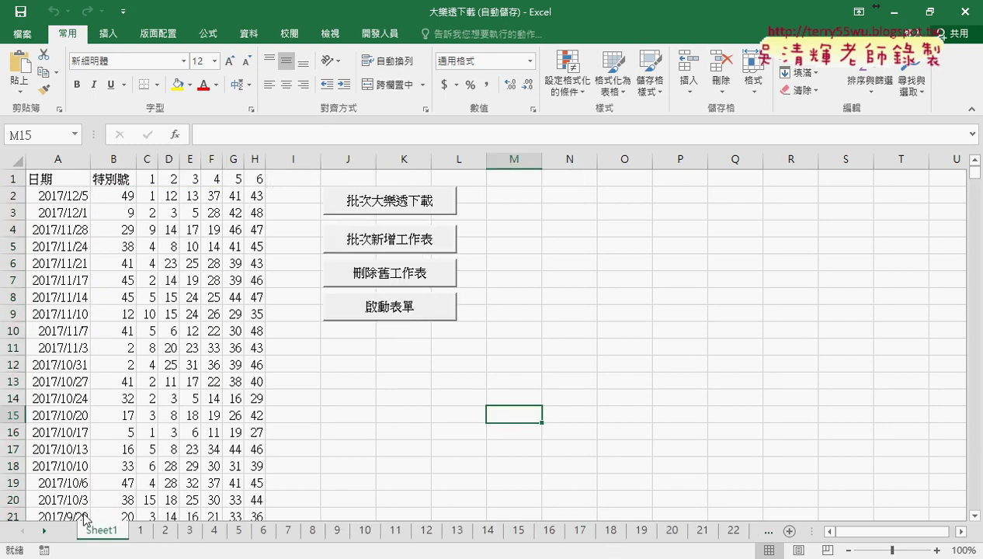
pyautogui.click(140, 530)
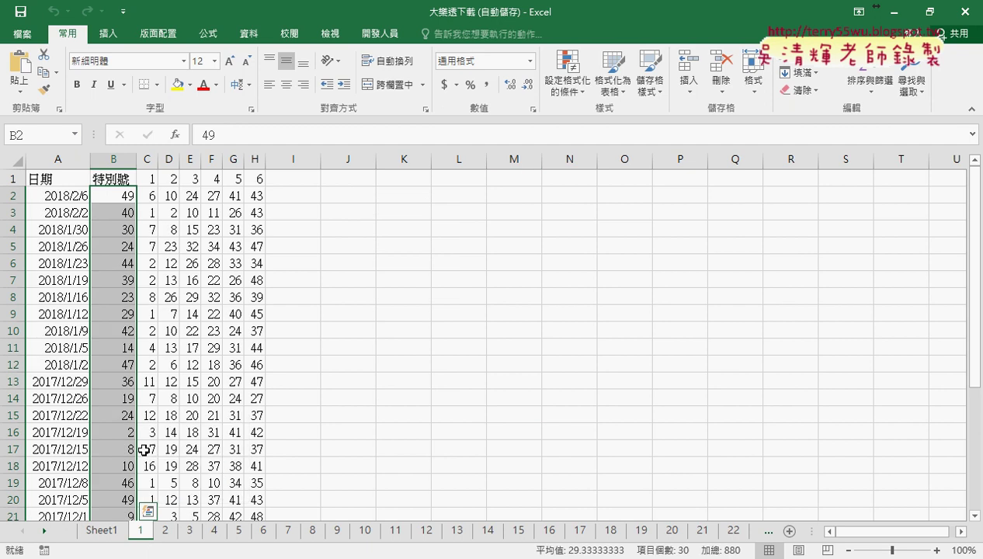
pyautogui.click(165, 532)
pyautogui.click(190, 531)
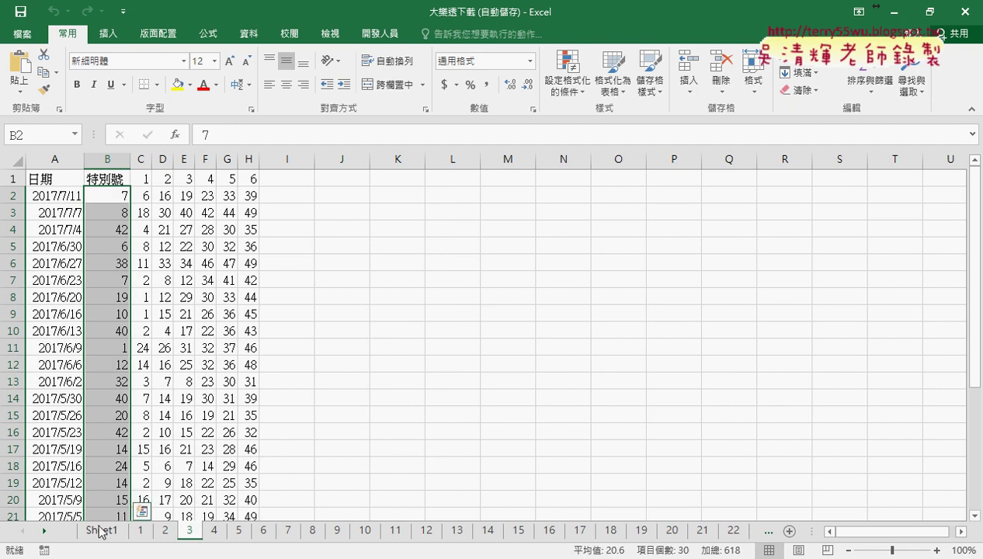
pyautogui.click(45, 531)
pyautogui.click(45, 531)
pyautogui.click(45, 531)
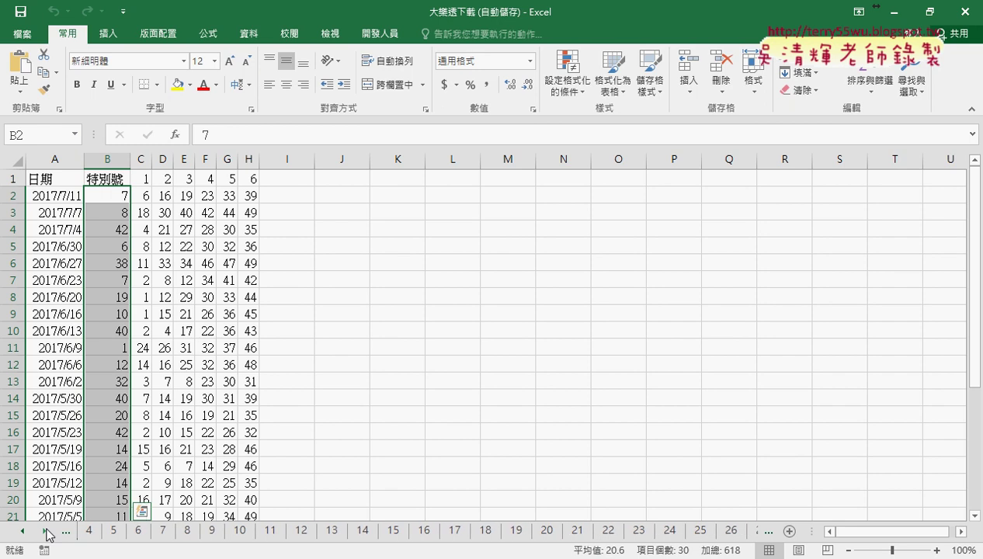
pyautogui.click(20, 532)
pyautogui.click(21, 531)
pyautogui.click(21, 531)
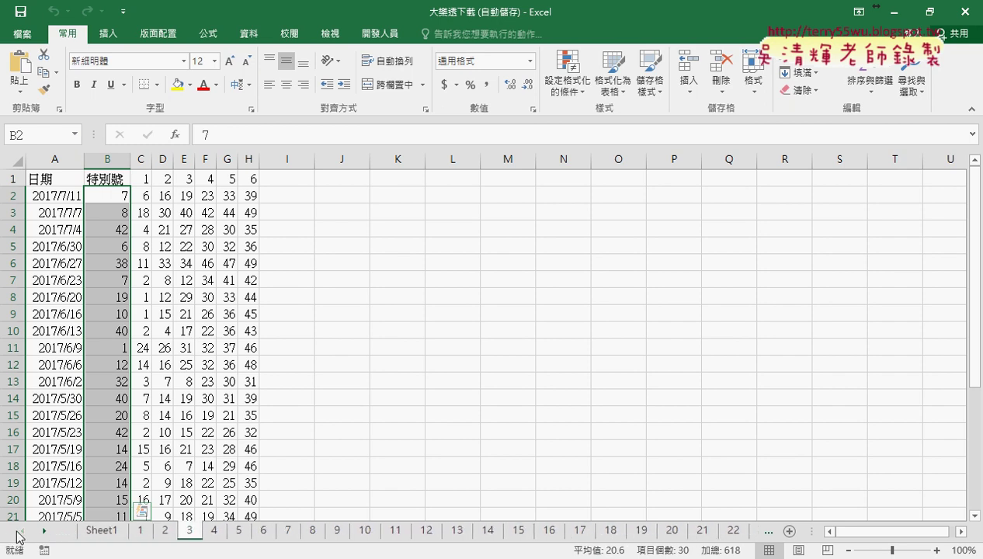
pyautogui.click(103, 530)
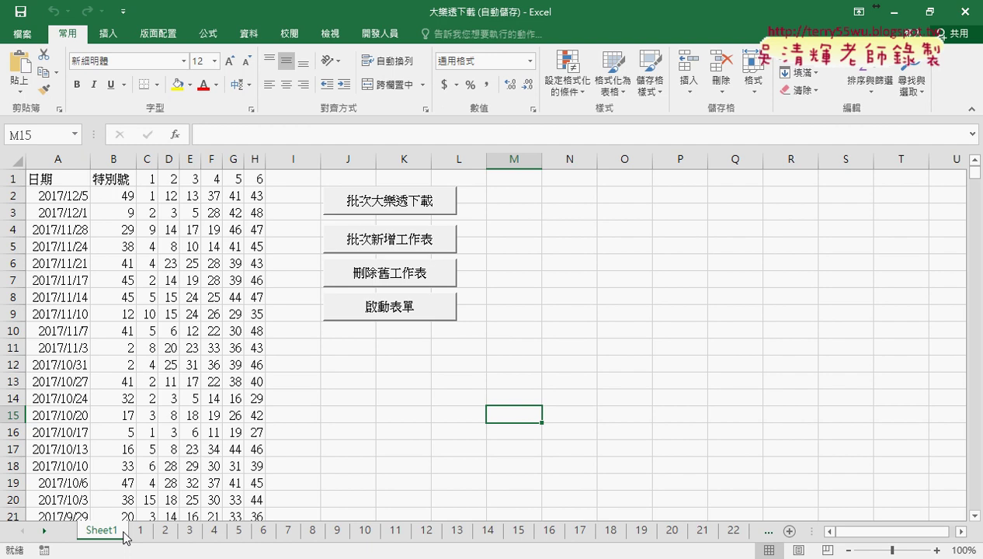
# Step: Run the 刪除舊工作表 macro on Sheet1 to remove all numbered worksheets
pyautogui.click(409, 280)
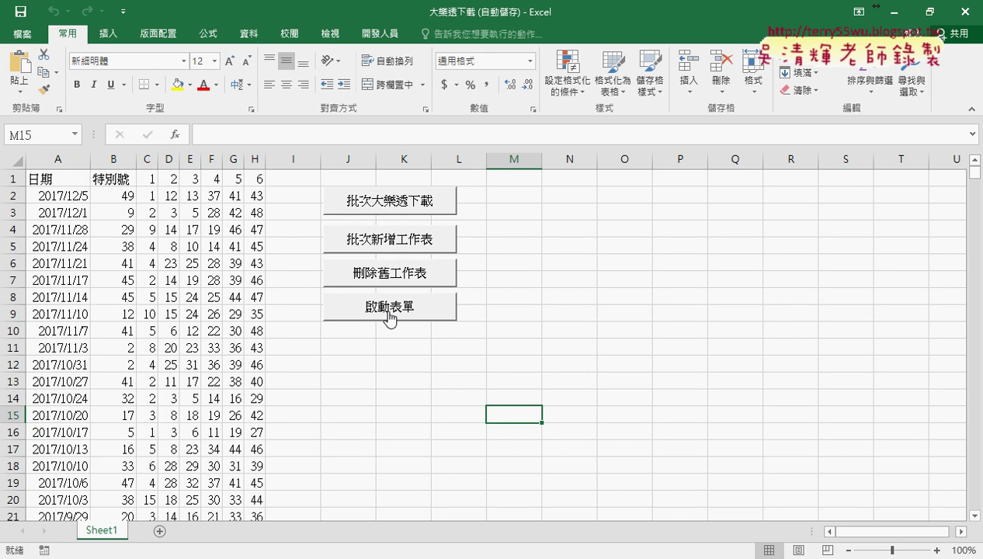
# Step: Run the 啟動表單 macro so the 下載進度 form re-downloads the data into sheets 1 through 22 and beyond
pyautogui.click(388, 313)
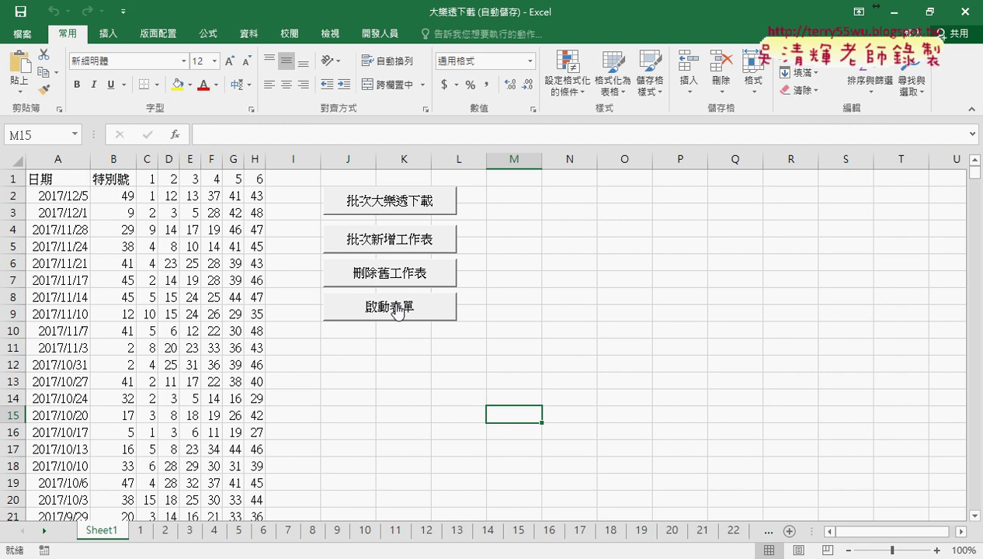
# Step: Bring up the notes document and highlight the 批次新增工作表 and 刪除舊工作表 Sub procedures
pyautogui.moveTo(246, 558)
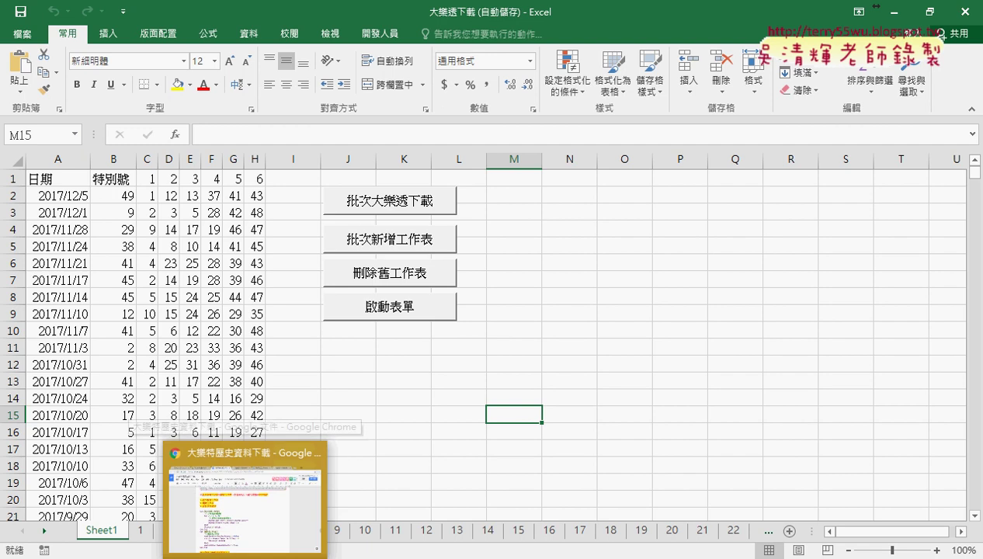
pyautogui.click(247, 528)
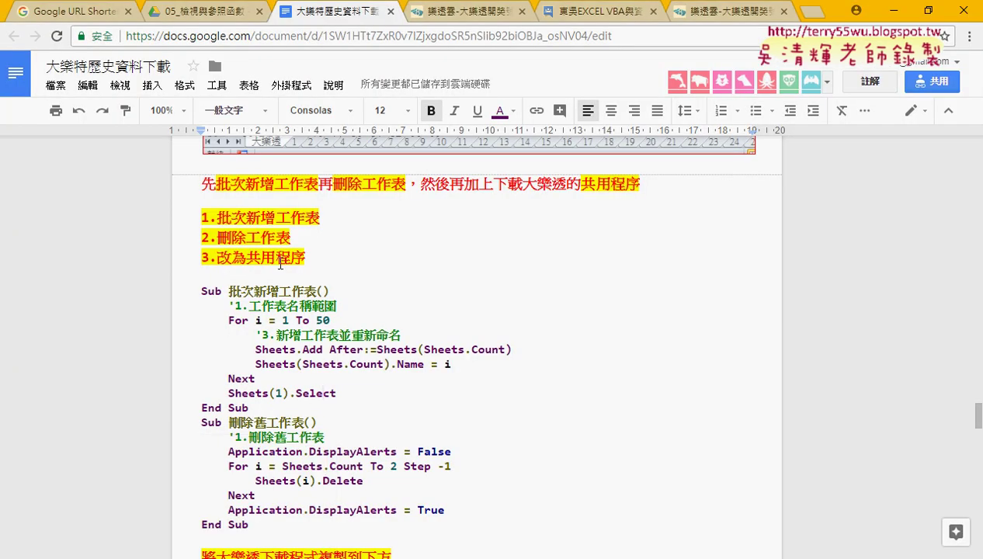
pyautogui.scroll(-2, 376, 354)
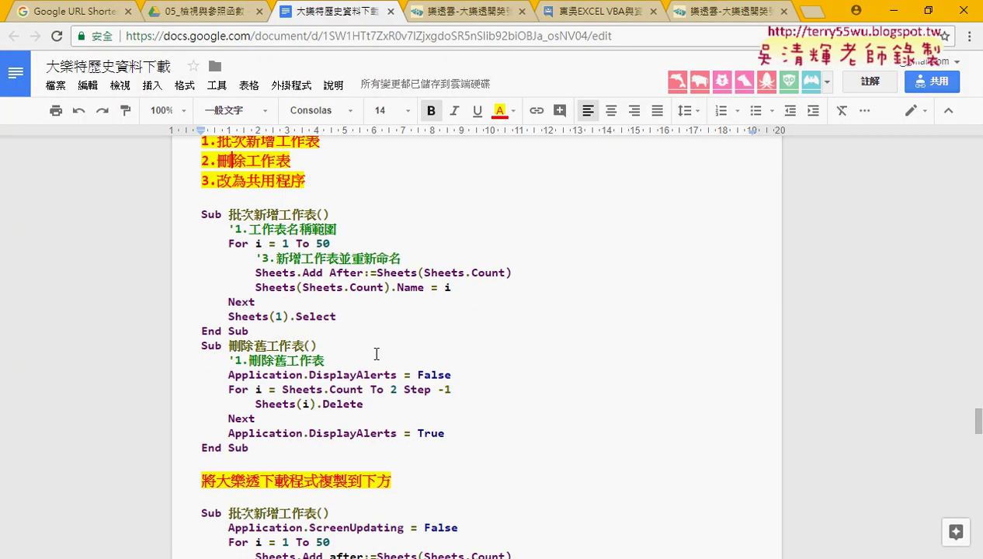
pyautogui.moveTo(201, 215); pyautogui.dragTo(250, 448)
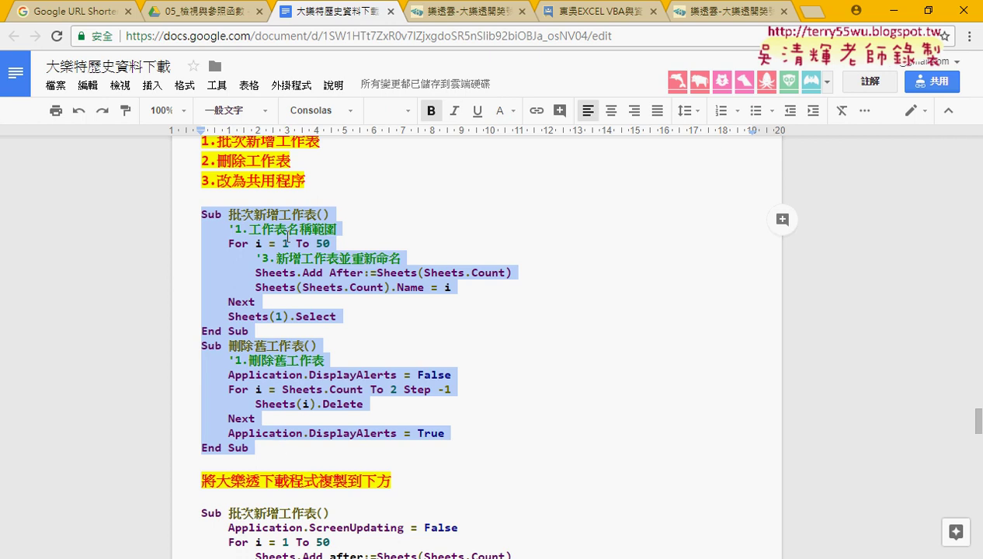
pyautogui.click(286, 239)
pyautogui.moveTo(248, 326); pyautogui.dragTo(184, 213)
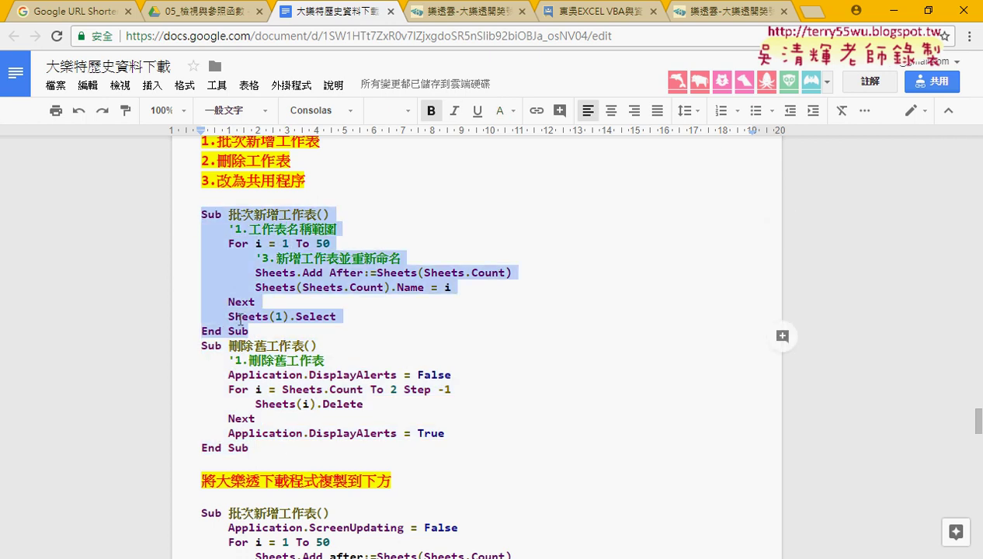
pyautogui.moveTo(262, 449); pyautogui.dragTo(198, 345)
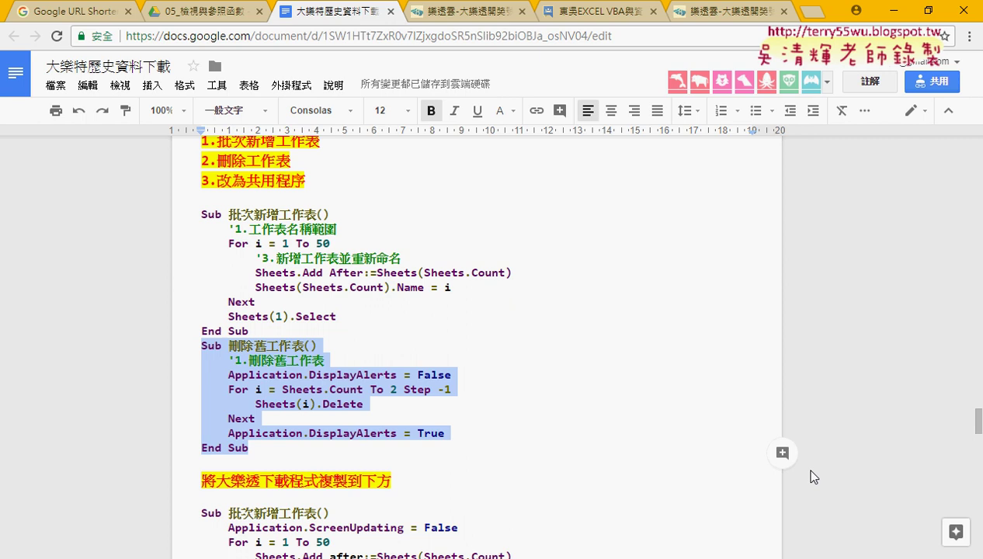
# Step: Scroll down to the progress-bar code and highlight the home.Show statement in 啟動表單
pyautogui.scroll(-5, 803, 465)
pyautogui.scroll(-2, 659, 424)
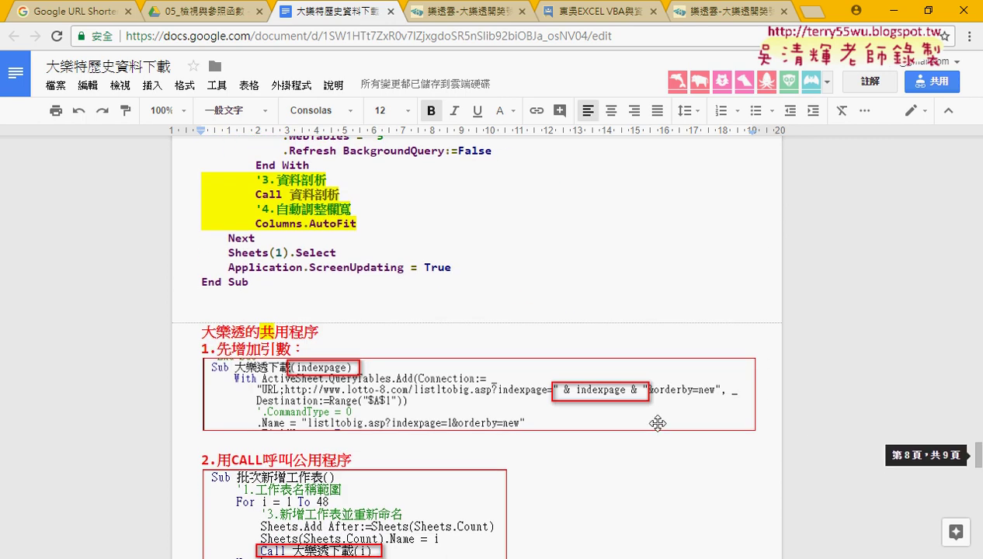
pyautogui.scroll(-3, 658, 424)
pyautogui.scroll(-3, 658, 424)
pyautogui.scroll(-2, 659, 424)
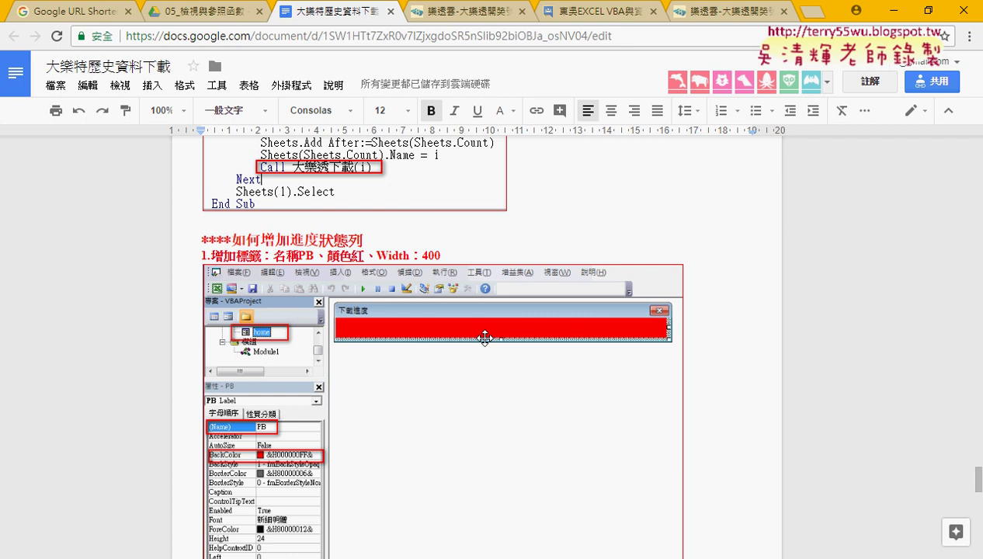
pyautogui.scroll(-1, 485, 338)
pyautogui.scroll(-4, 484, 338)
pyautogui.scroll(-1, 356, 356)
pyautogui.scroll(-1, 355, 355)
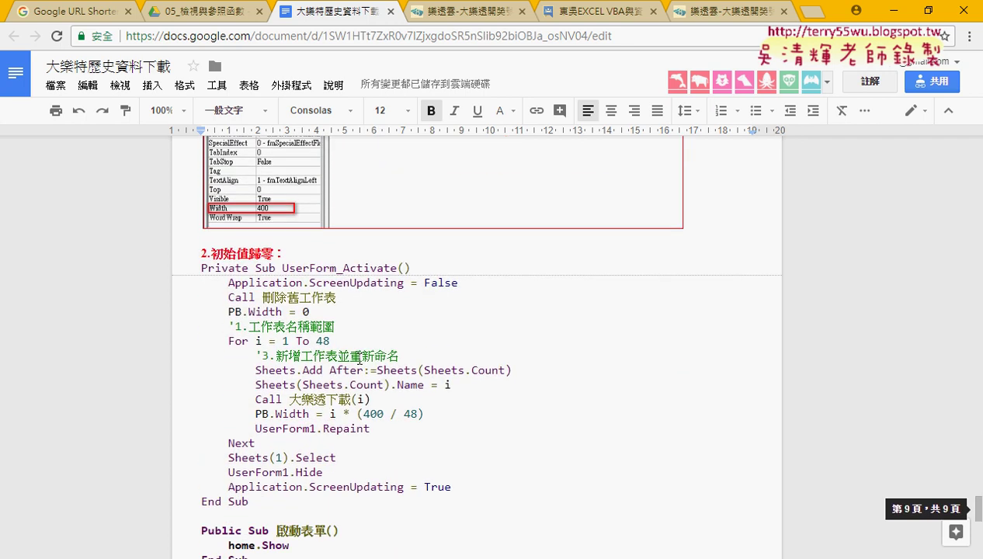
pyautogui.scroll(-1, 355, 359)
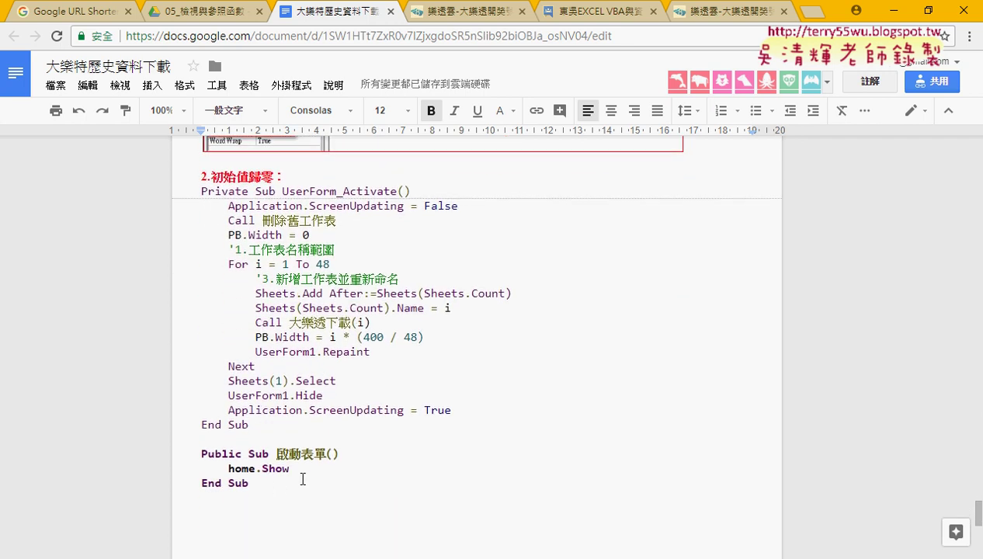
pyautogui.moveTo(289, 469); pyautogui.dragTo(228, 468)
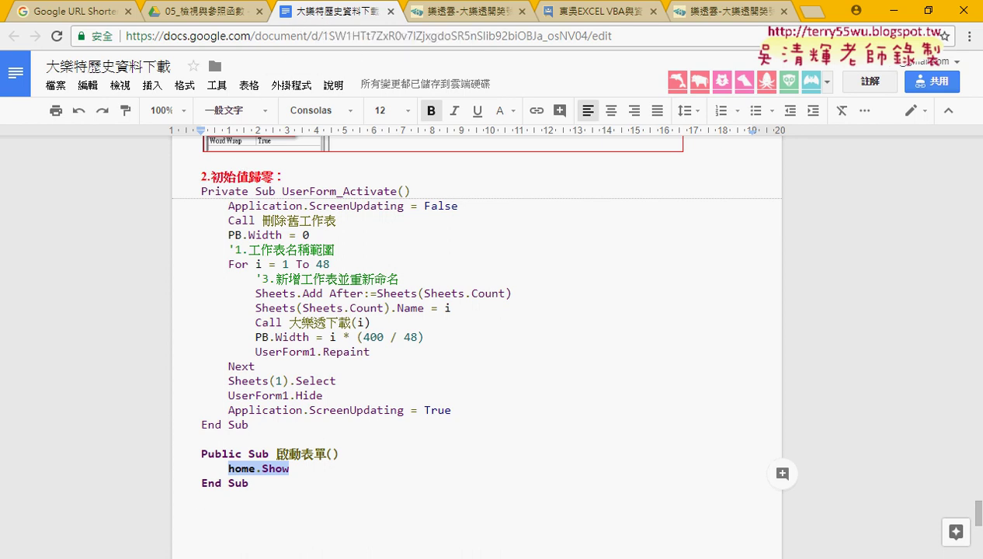
# Step: Browse 02_範例 > 範例檔(98) > 範例檔 > 05檢視參照函數 and open the 05檢視與參照函數練習 workbook
pyautogui.moveTo(207, 558)
pyautogui.click(188, 538)
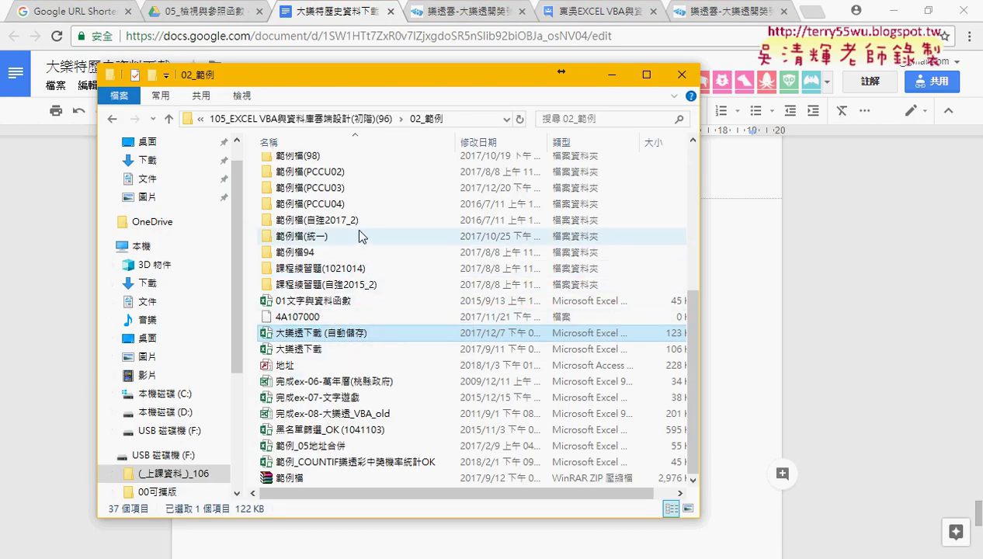
pyautogui.scroll(2, 360, 233)
pyautogui.click(113, 121)
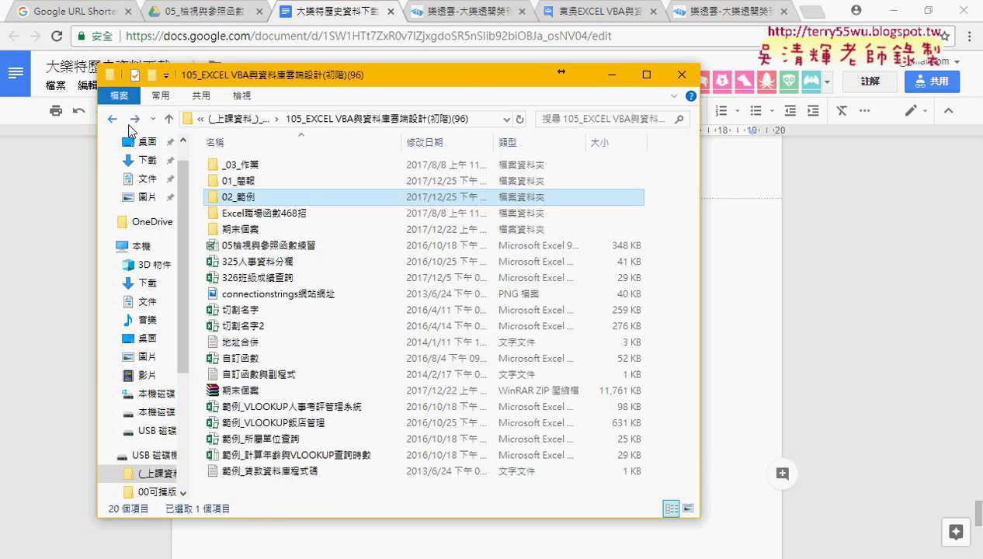
pyautogui.doubleClick(261, 201)
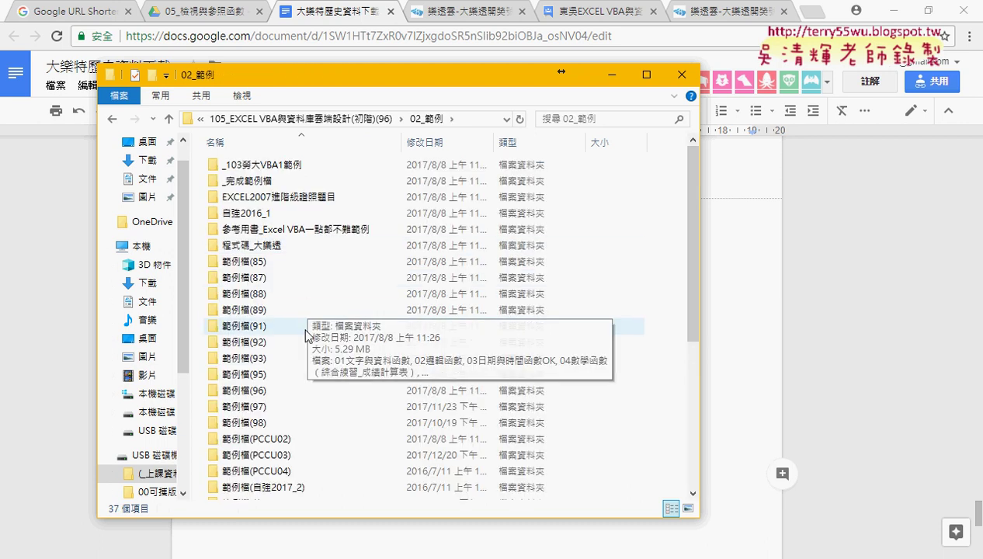
pyautogui.doubleClick(297, 424)
pyautogui.doubleClick(269, 167)
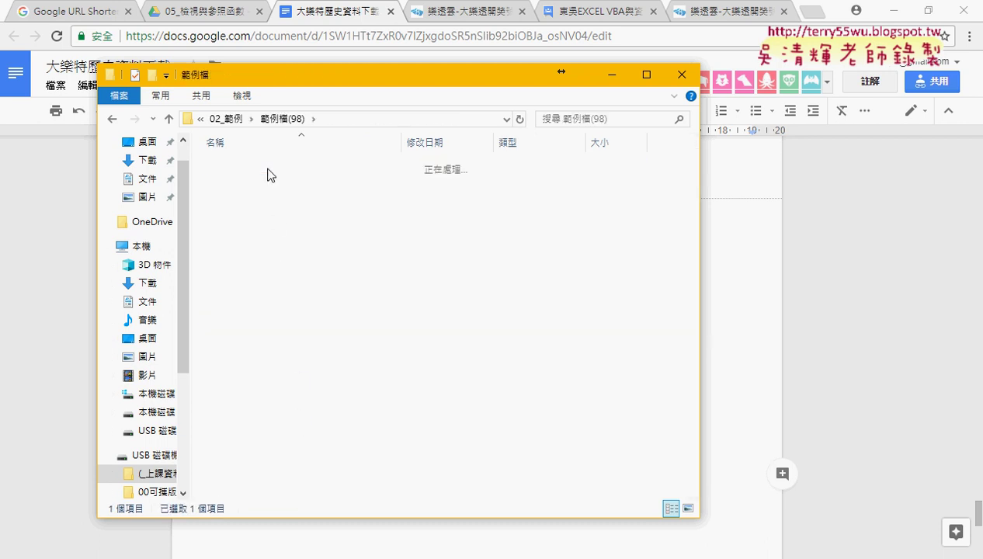
pyautogui.doubleClick(271, 228)
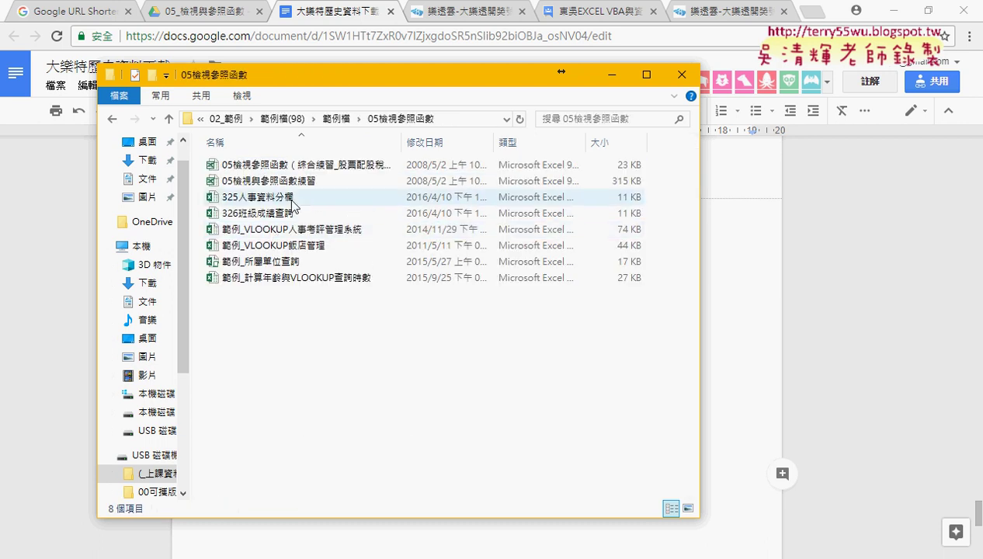
pyautogui.click(303, 185)
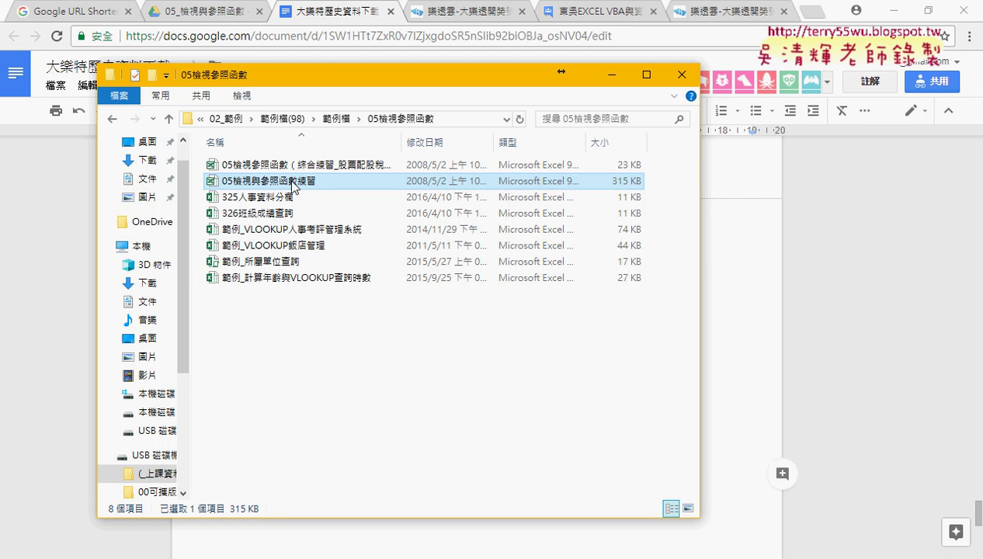
pyautogui.doubleClick(294, 185)
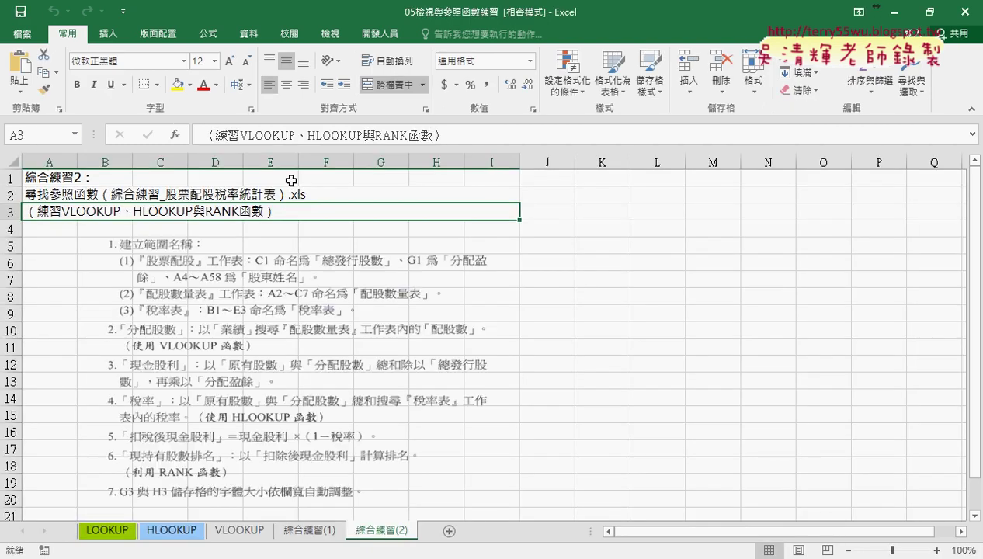
# Step: Switch to the LOOKUP sheet showing the sales table and the 005 lookup ID
pyautogui.click(110, 534)
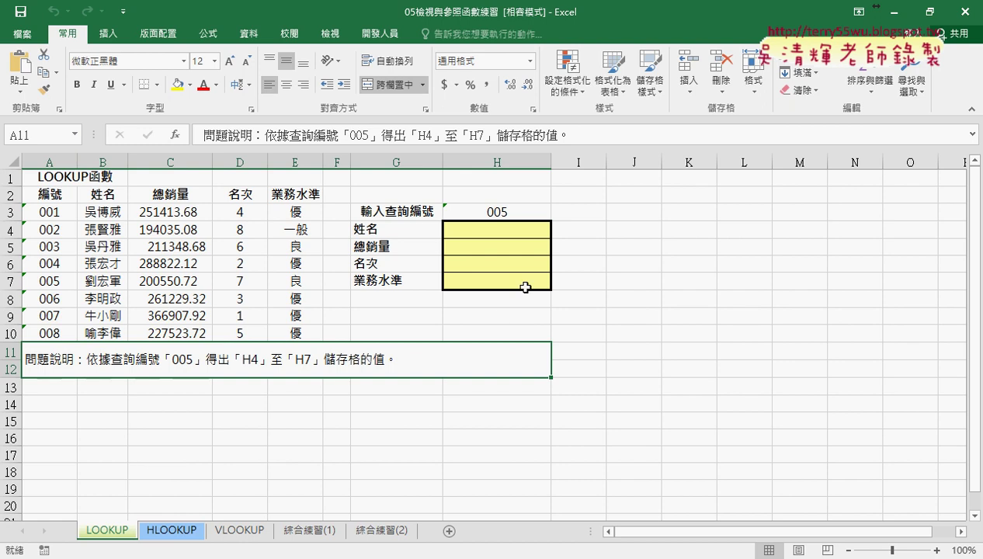
# Step: Start a function in H4 and filter the Insert Function list to the 檢視與參照 category
pyautogui.click(516, 225)
pyautogui.click(177, 136)
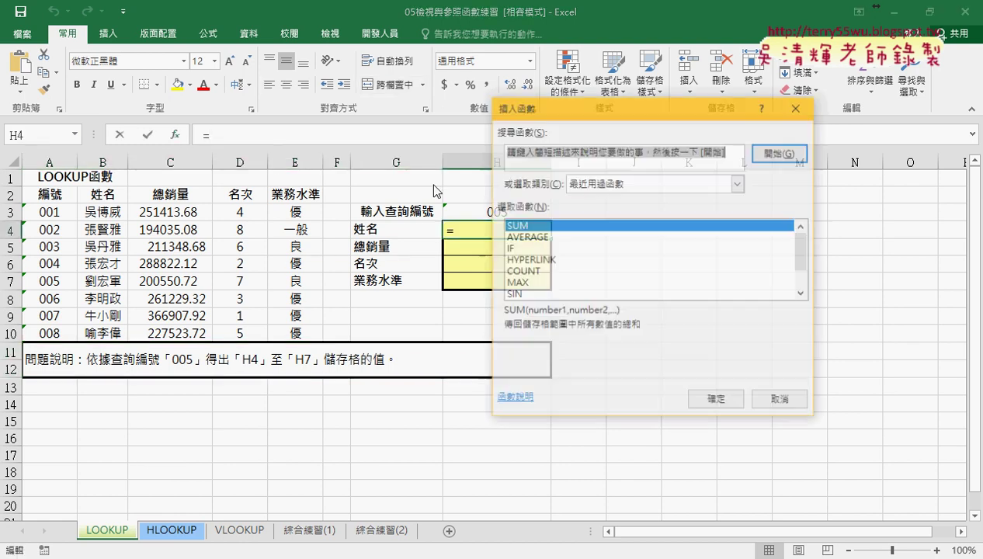
pyautogui.click(608, 184)
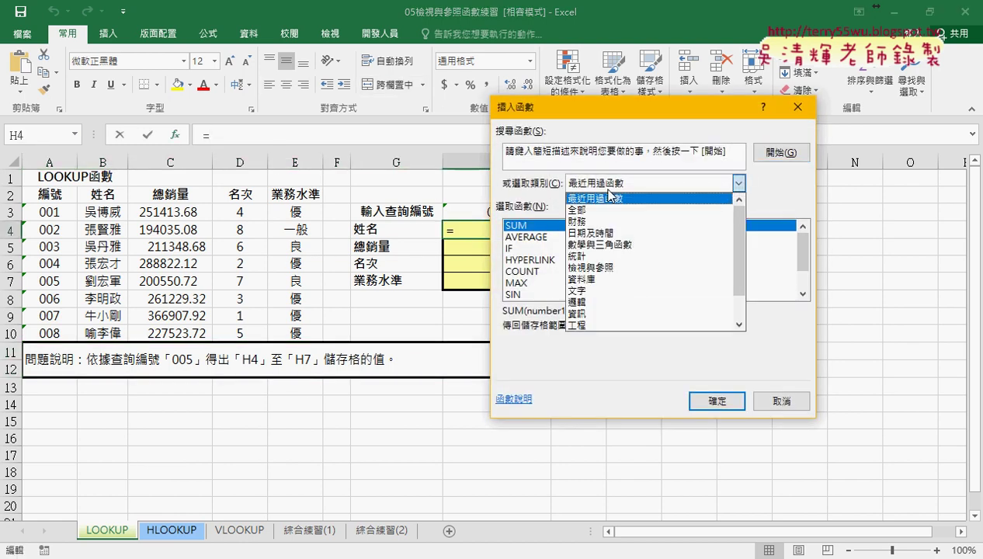
pyautogui.click(632, 268)
pyautogui.moveTo(804, 237); pyautogui.dragTo(804, 290)
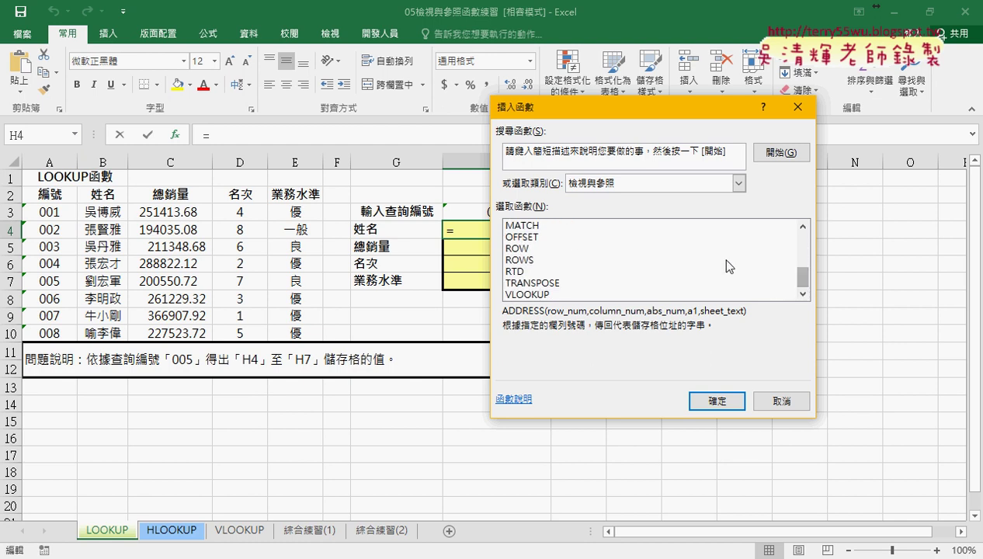